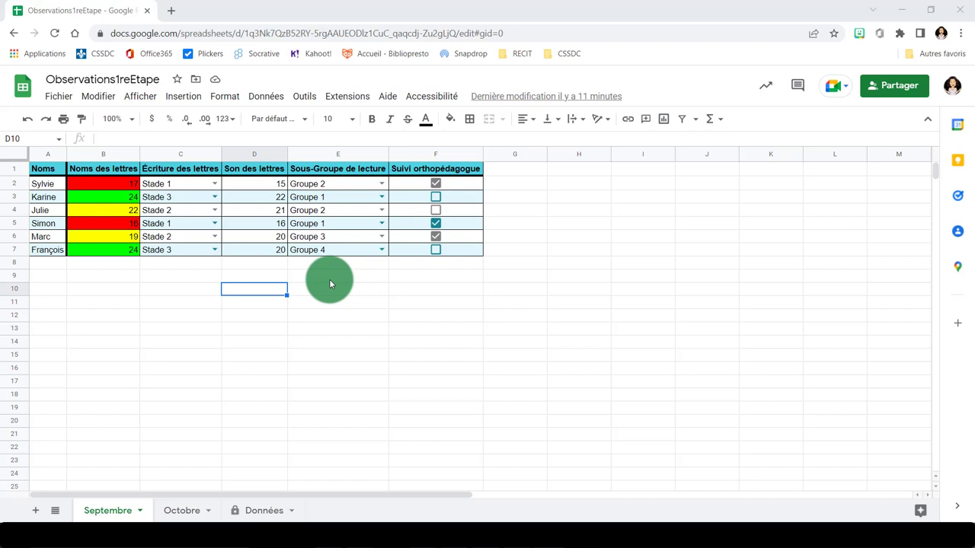
- Select the whole observation table A1:F7, including the header row
{"action": "left_click_drag", "start_coordinate": [46, 185], "coordinate": [432, 249]}
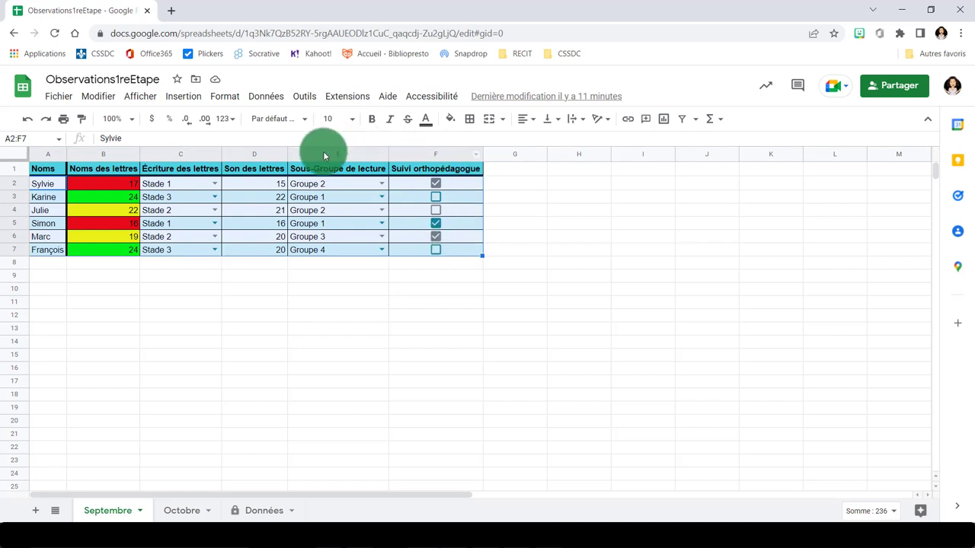
{"action": "mouse_move", "coordinate": [54, 168]}
{"action": "left_mouse_down"}
{"action": "mouse_move", "coordinate": [232, 219]}
{"action": "mouse_move", "coordinate": [441, 259]}
{"action": "left_mouse_up"}
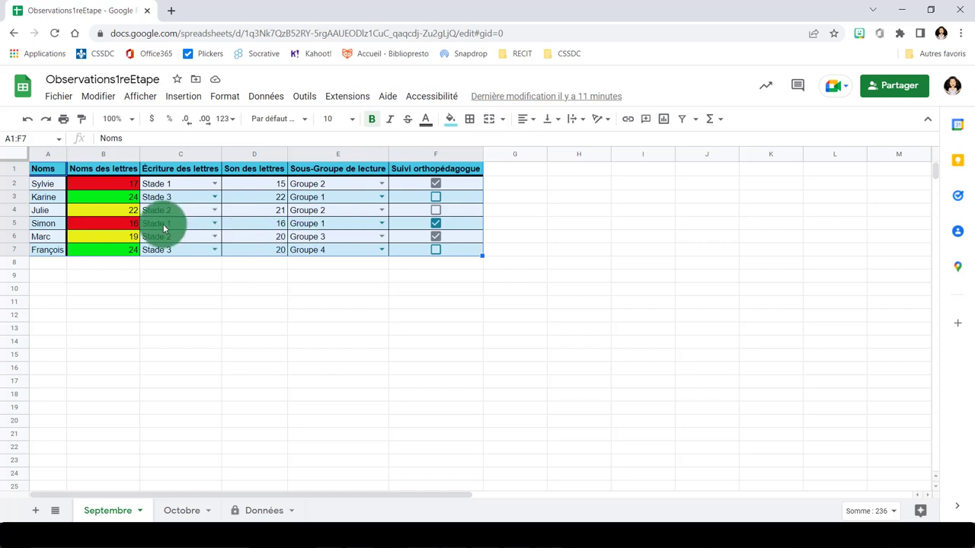
- Set up an advanced range sort of A1:F7 with a header row, ordered by Sous-Groupe de lecture A→Z
{"action": "left_click", "coordinate": [267, 96]}
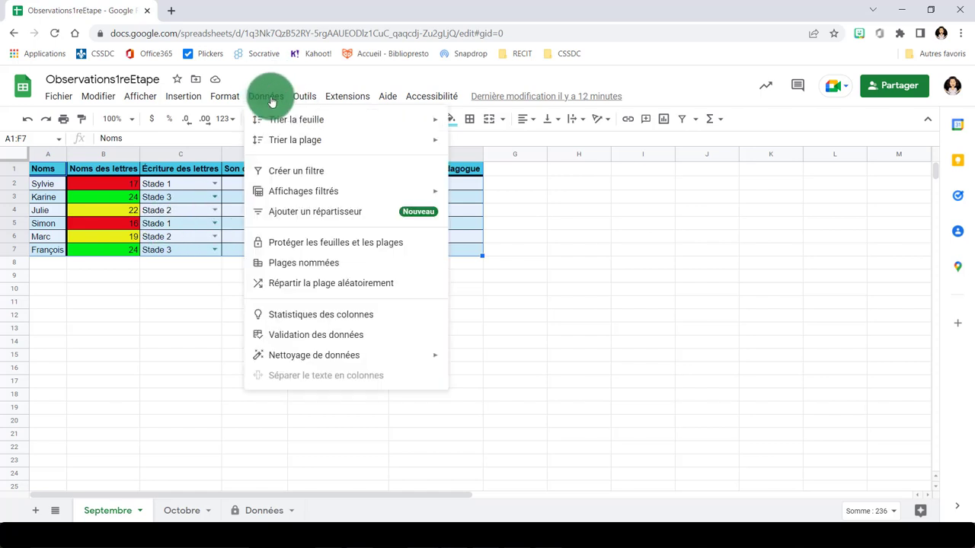
{"action": "mouse_move", "coordinate": [286, 140]}
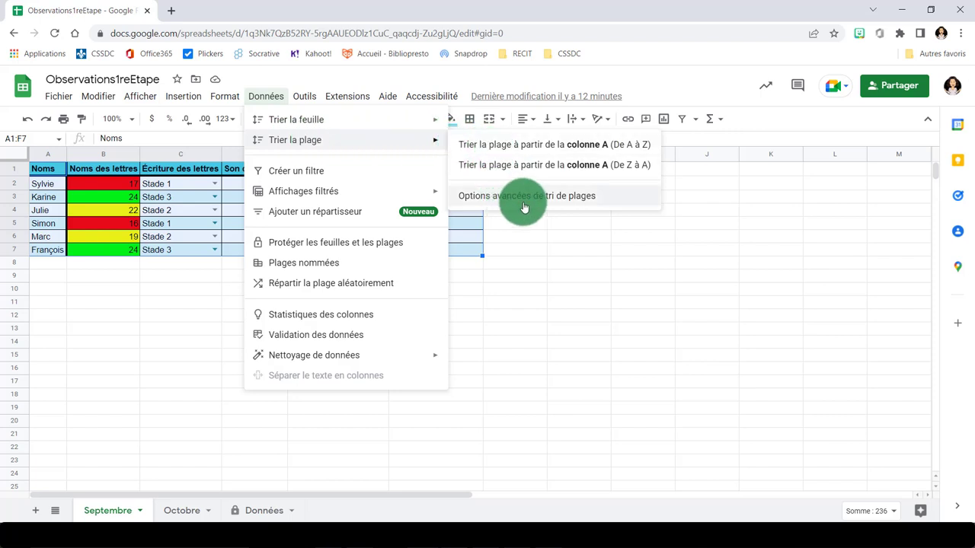
{"action": "left_click", "coordinate": [468, 200]}
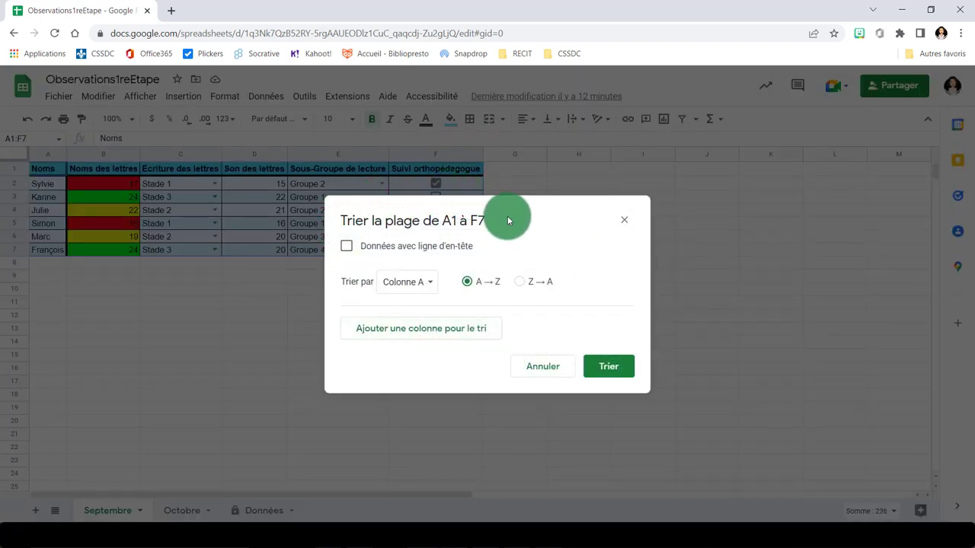
{"action": "left_click", "coordinate": [348, 249]}
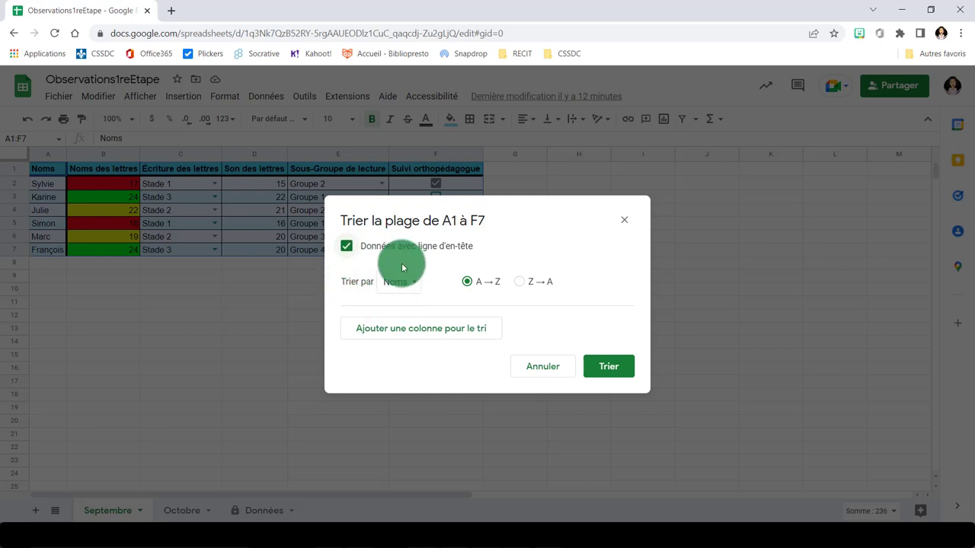
{"action": "left_click", "coordinate": [399, 286]}
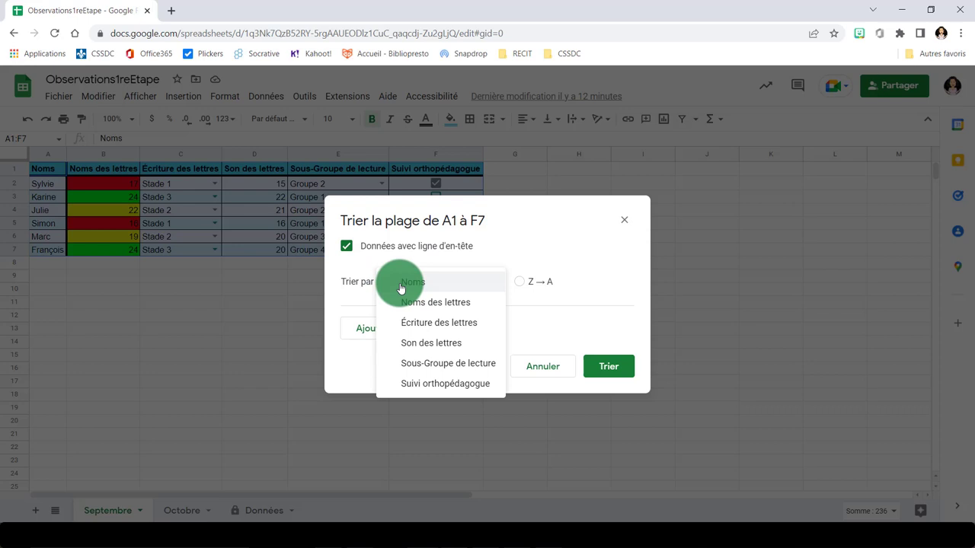
{"action": "left_click", "coordinate": [446, 363]}
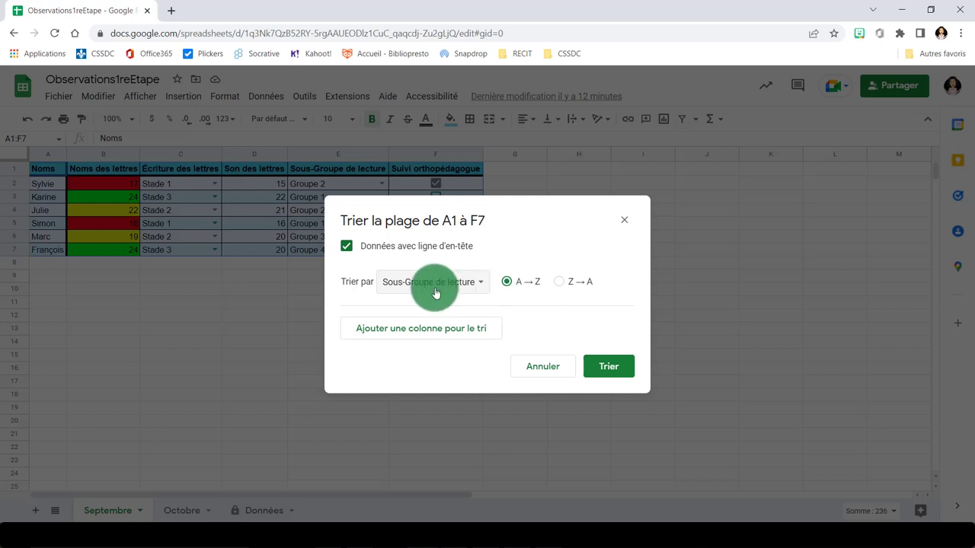
- Add Noms as a second sort level and apply the two-level sort to the table
{"action": "left_click", "coordinate": [378, 331]}
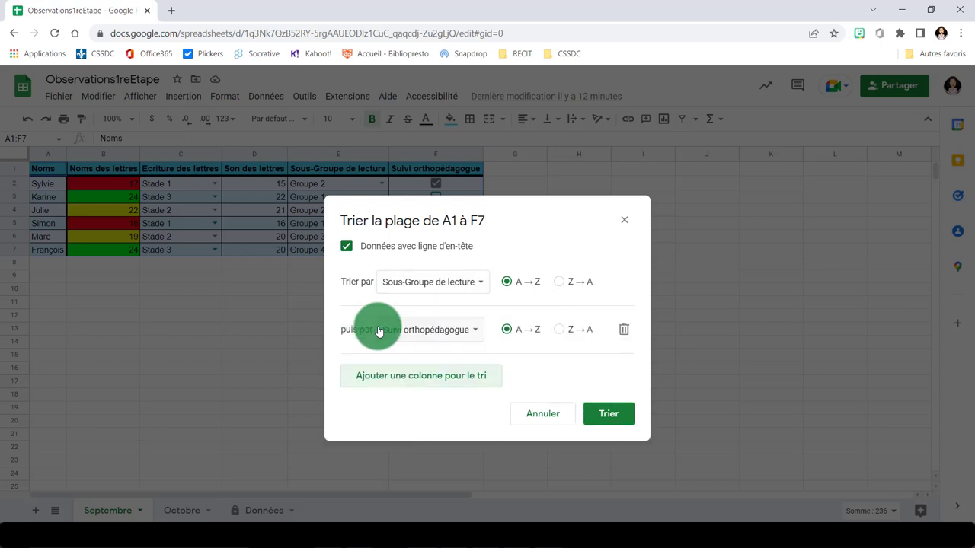
{"action": "left_click", "coordinate": [423, 329]}
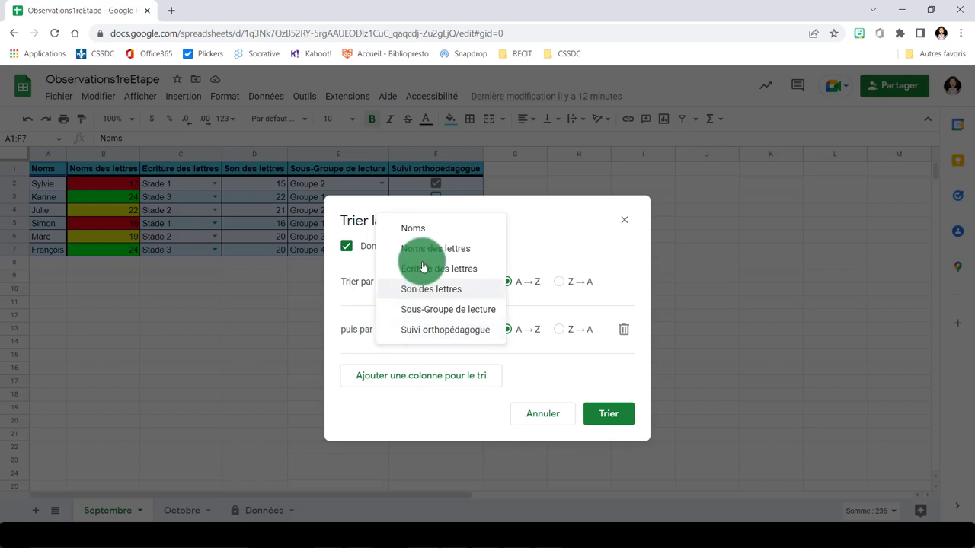
{"action": "left_click", "coordinate": [414, 229]}
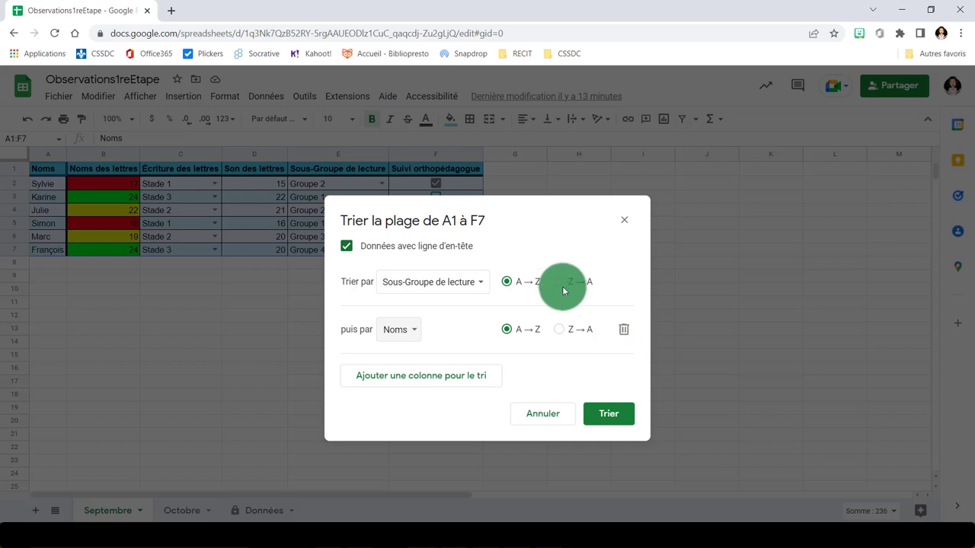
{"action": "left_click", "coordinate": [597, 413]}
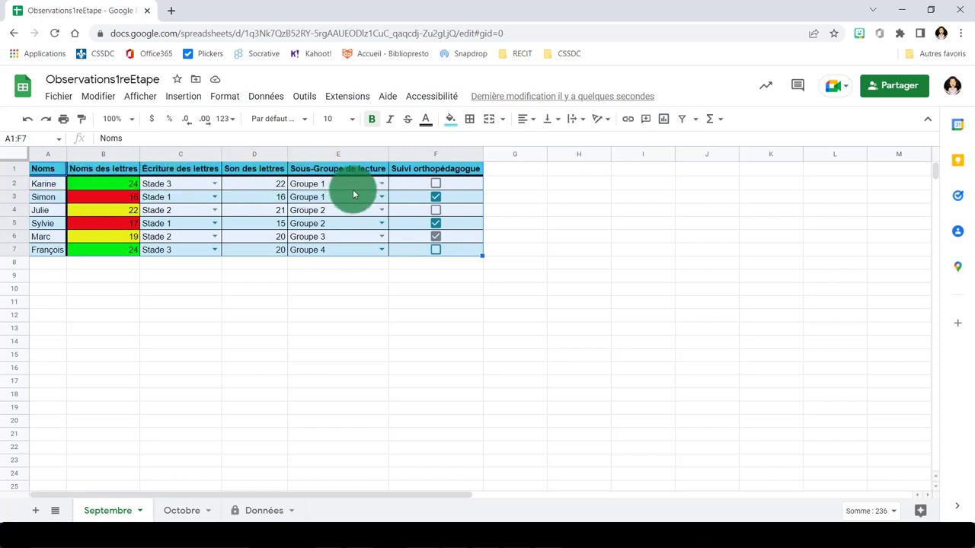
- Sort only the names in A2:A7 from A to Z, leaving the other columns unchanged
{"action": "left_click", "coordinate": [164, 277]}
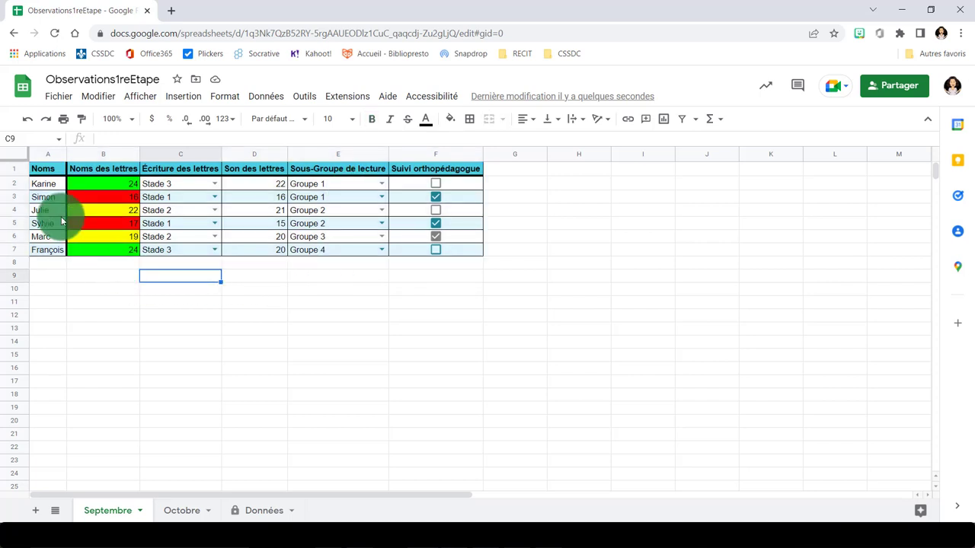
{"action": "left_click_drag", "start_coordinate": [43, 185], "coordinate": [66, 245]}
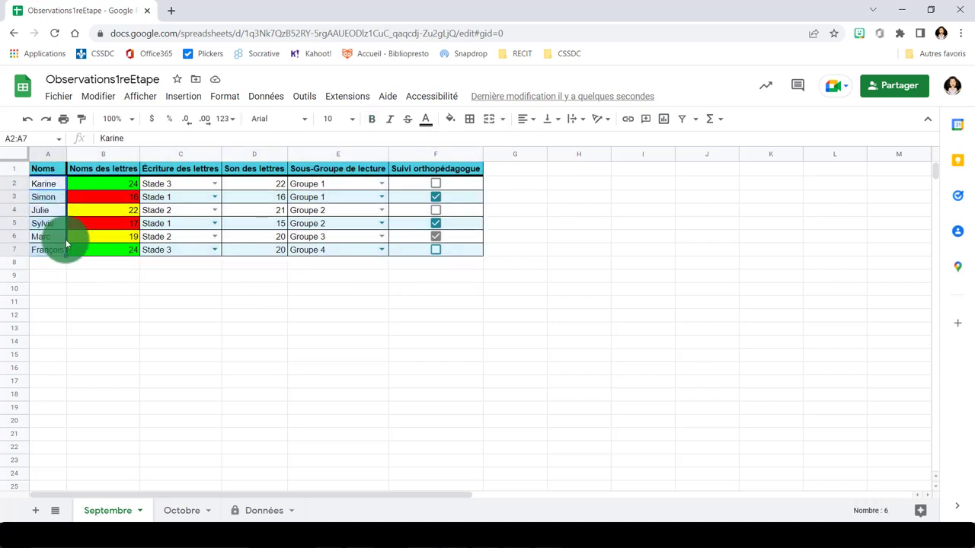
{"action": "left_click", "coordinate": [265, 97]}
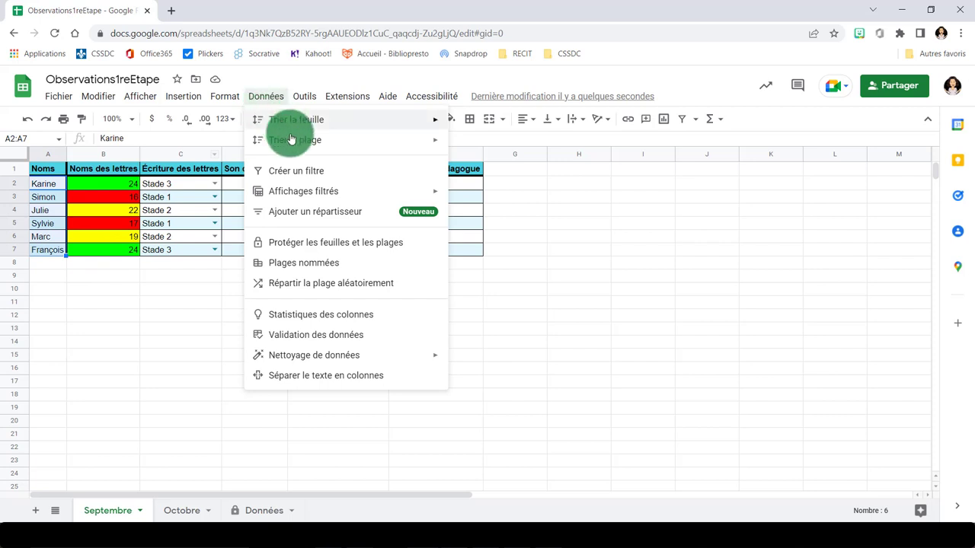
{"action": "mouse_move", "coordinate": [292, 143]}
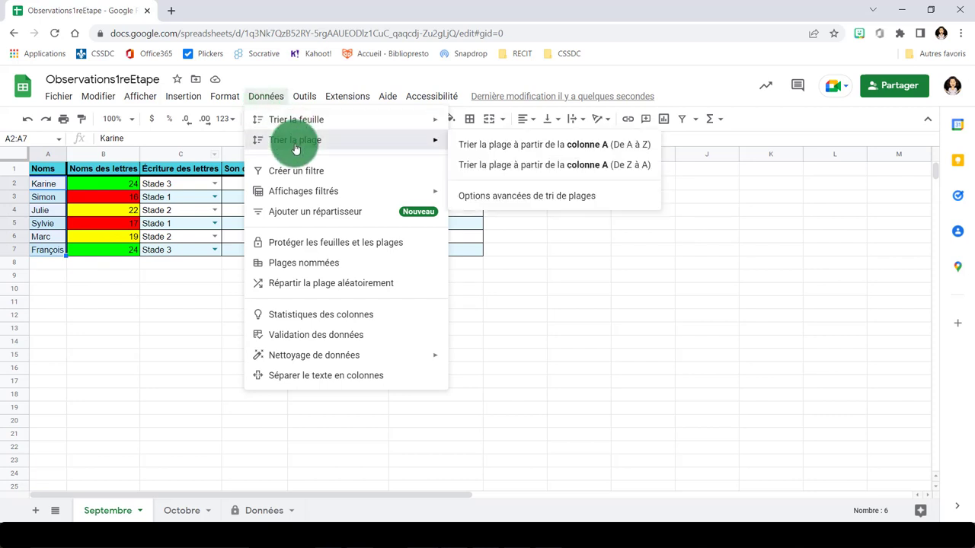
{"action": "left_click", "coordinate": [609, 144]}
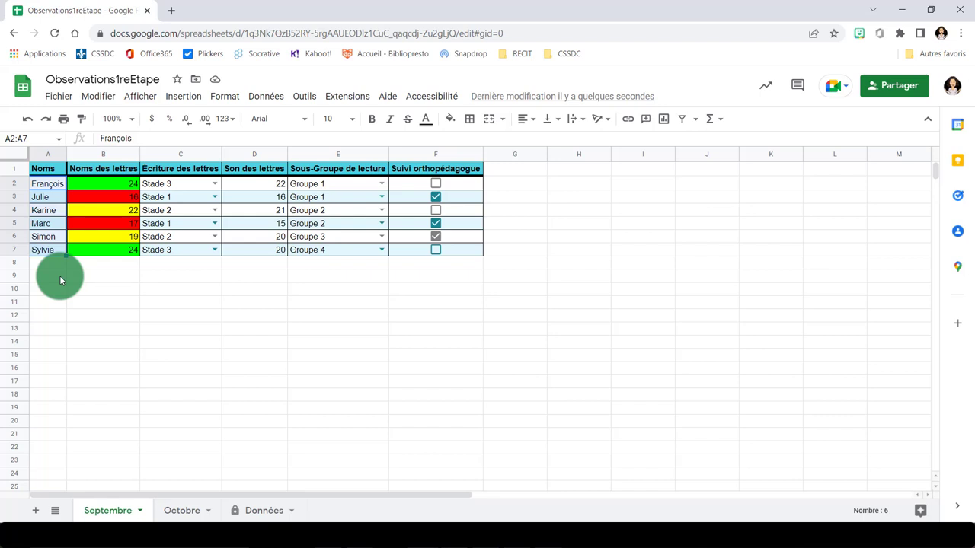
- Undo the names-only sort and reselect the full table A1:F7
{"action": "key", "text": "ctrl+y"}
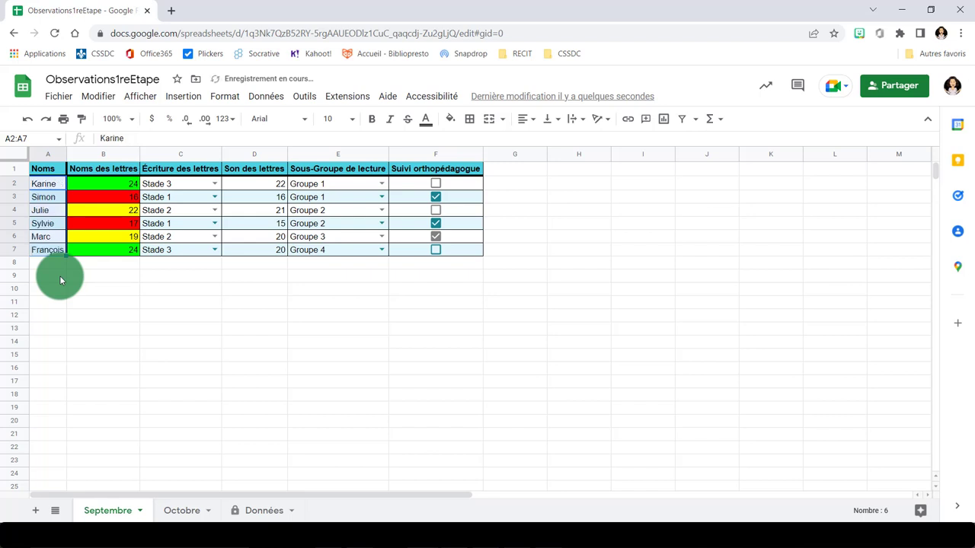
{"action": "left_click", "coordinate": [52, 184]}
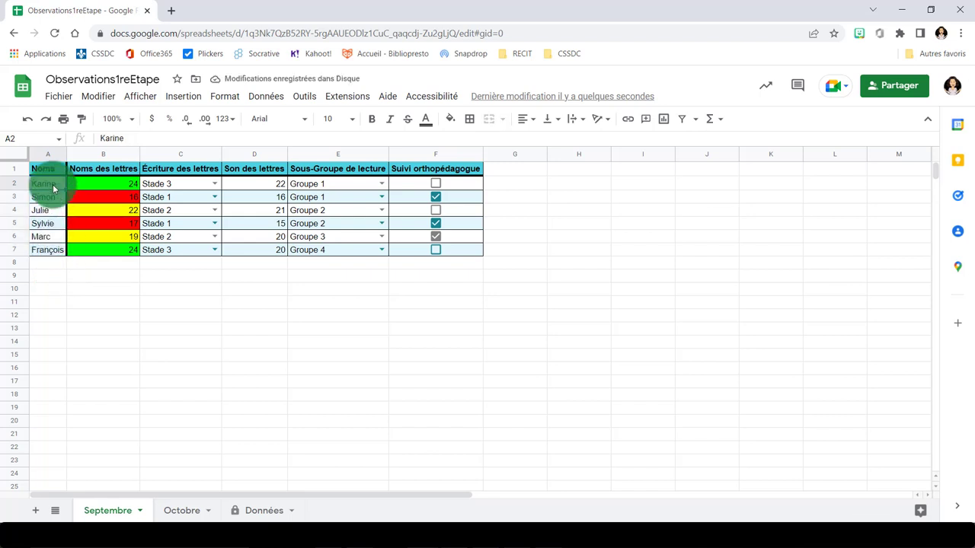
{"action": "left_click_drag", "start_coordinate": [52, 171], "coordinate": [451, 254]}
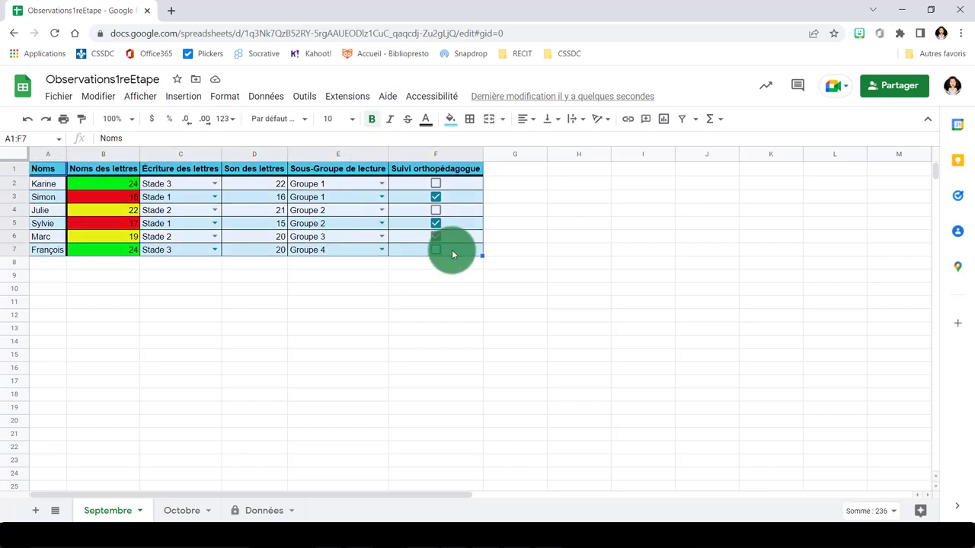